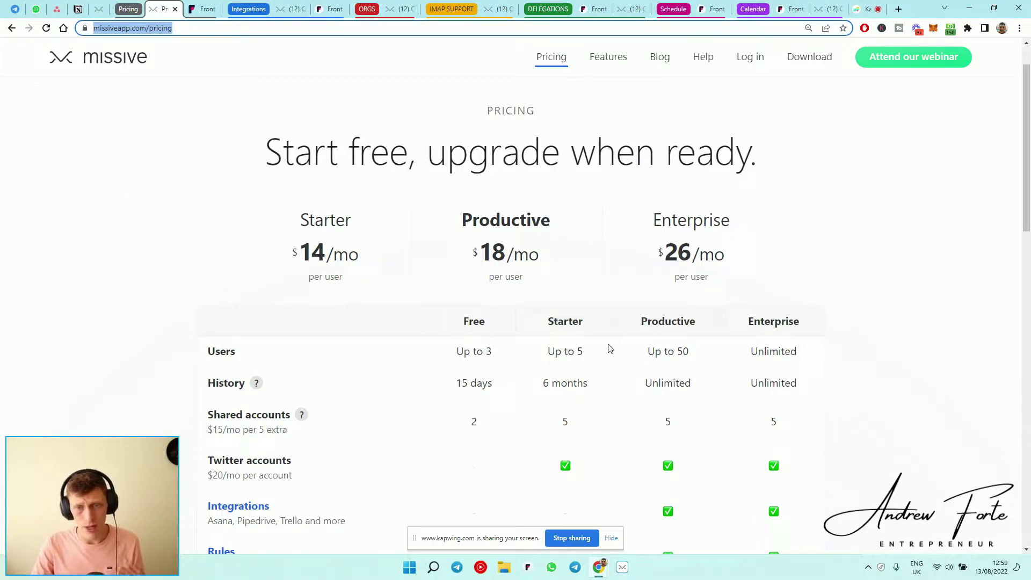
Scroll through Missive's plan comparison table and back up to the $14, $18 and $26 prices
{"action": "scroll", "coordinate": [610, 349], "scroll_direction": "down", "scroll_amount": 1}
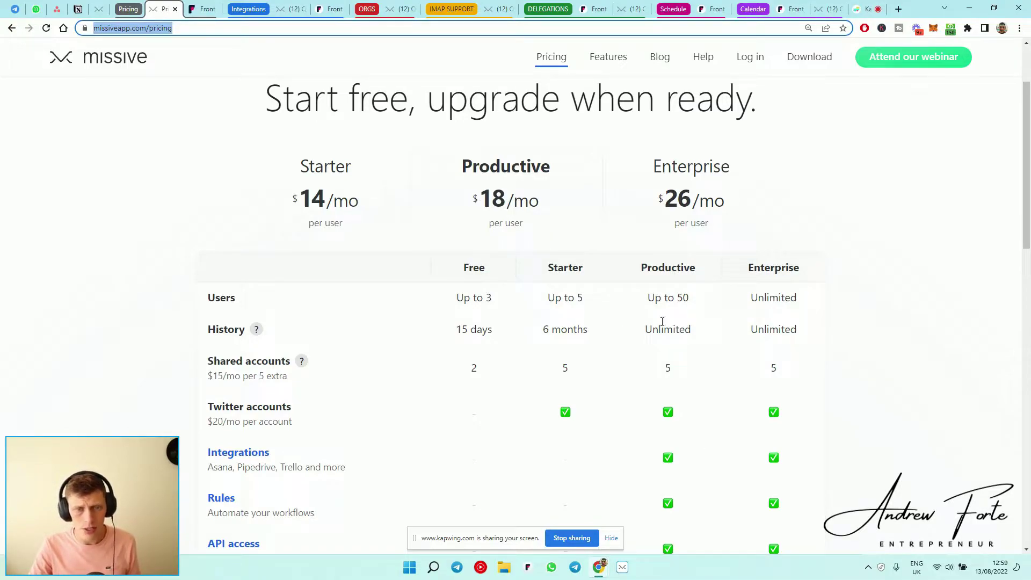
{"action": "scroll", "coordinate": [662, 321], "scroll_direction": "down", "scroll_amount": 2}
{"action": "scroll", "coordinate": [663, 321], "scroll_direction": "down", "scroll_amount": 3}
{"action": "scroll", "coordinate": [659, 314], "scroll_direction": "up", "scroll_amount": 2}
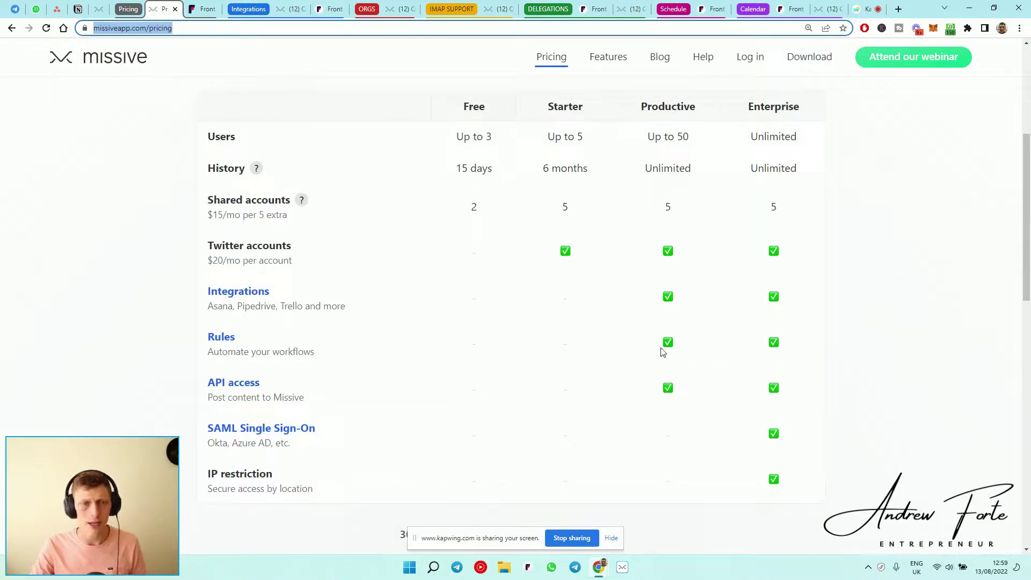
{"action": "scroll", "coordinate": [663, 352], "scroll_direction": "up", "scroll_amount": 2}
{"action": "scroll", "coordinate": [639, 364], "scroll_direction": "up", "scroll_amount": 3}
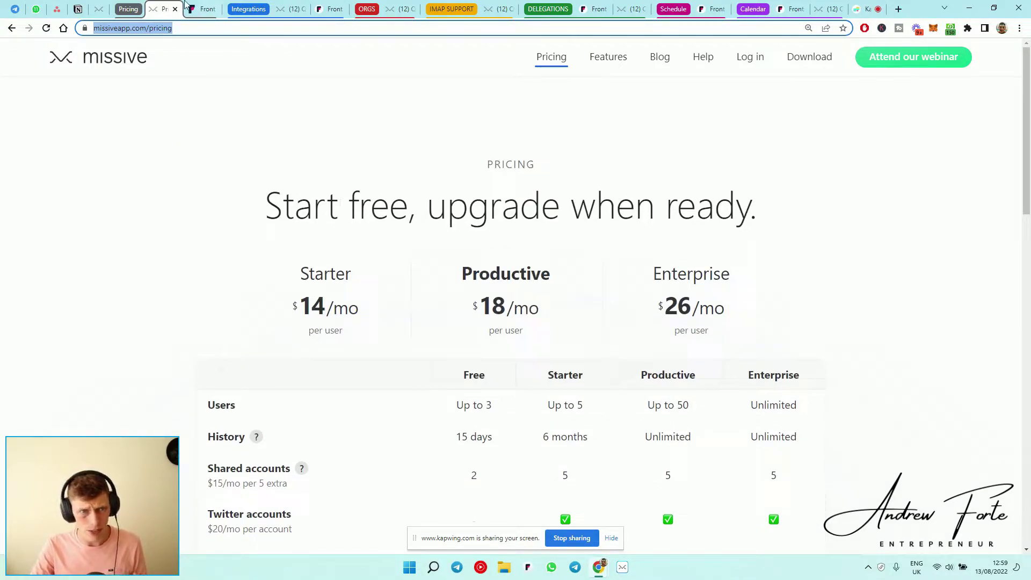
On Front's pricing page, highlight the Starter 19 USD and Growth 49 USD prices for comparison
{"action": "left_click", "coordinate": [204, 9]}
{"action": "scroll", "coordinate": [457, 242], "scroll_direction": "down", "scroll_amount": 6}
{"action": "scroll", "coordinate": [456, 243], "scroll_direction": "up", "scroll_amount": 3}
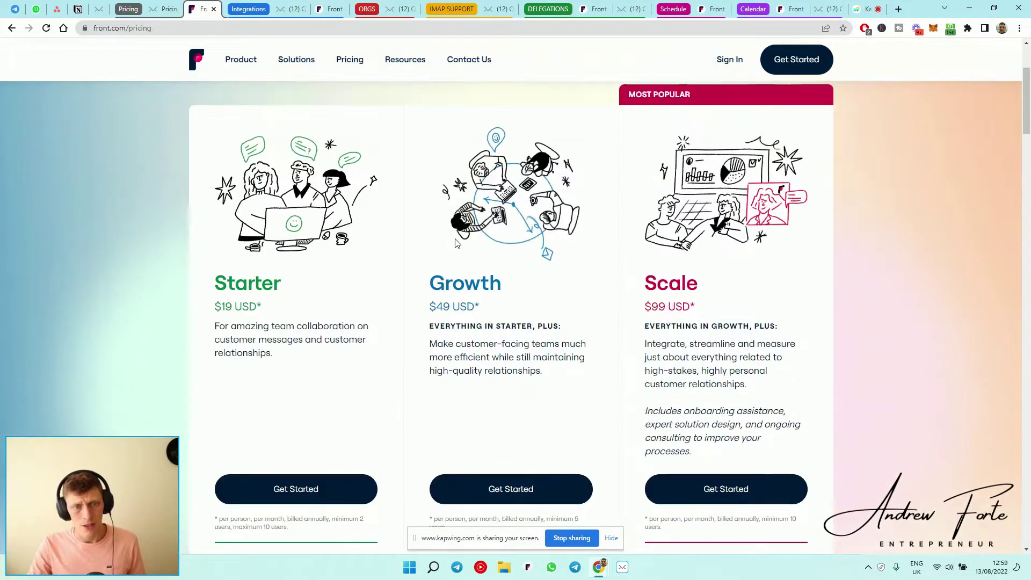
{"action": "left_click_drag", "start_coordinate": [222, 307], "coordinate": [261, 309]}
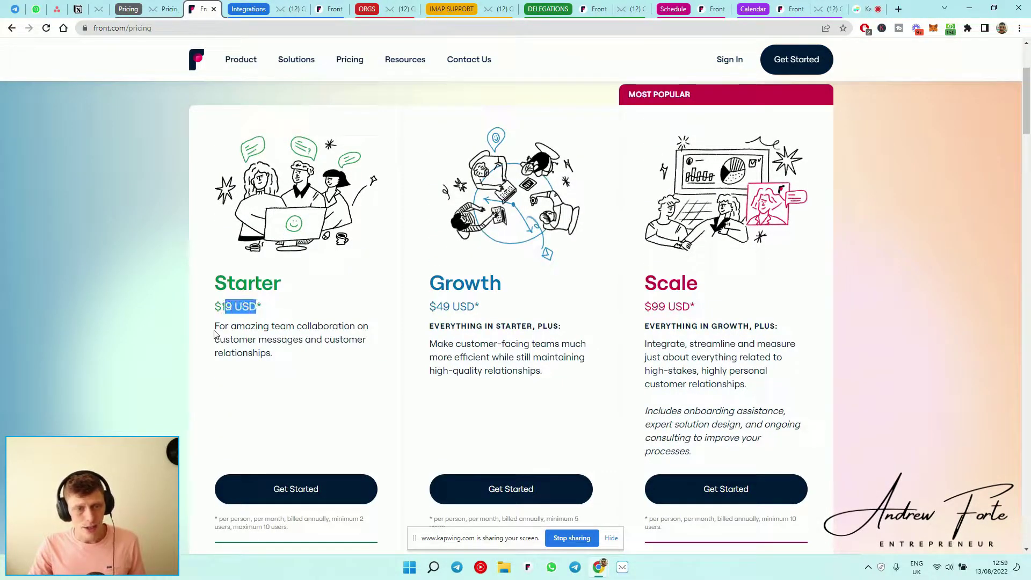
{"action": "left_click", "coordinate": [263, 326]}
{"action": "scroll", "coordinate": [263, 326], "scroll_direction": "up", "scroll_amount": 3}
{"action": "scroll", "coordinate": [322, 333], "scroll_direction": "down", "scroll_amount": 13}
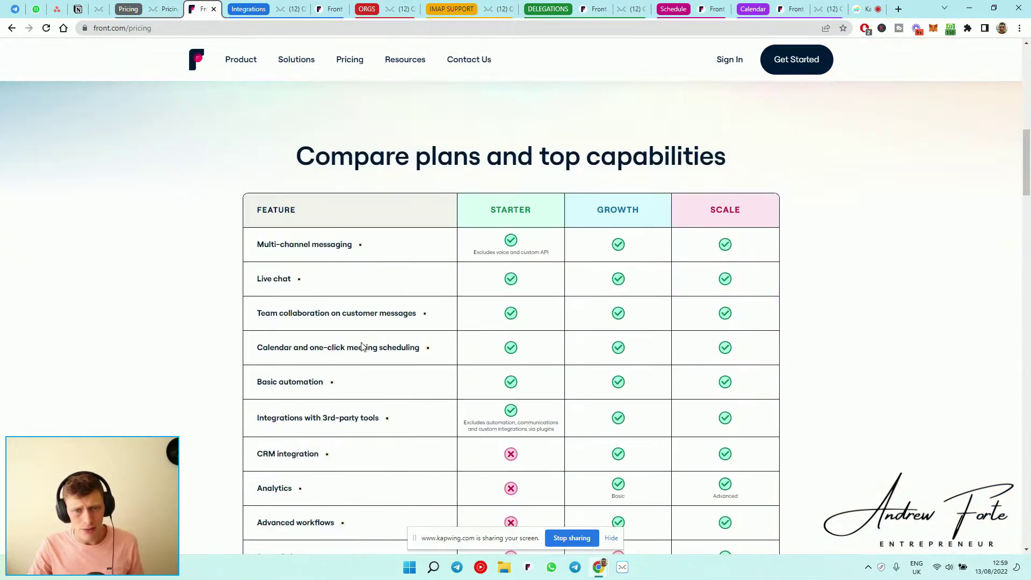
{"action": "scroll", "coordinate": [370, 341], "scroll_direction": "up", "scroll_amount": 13}
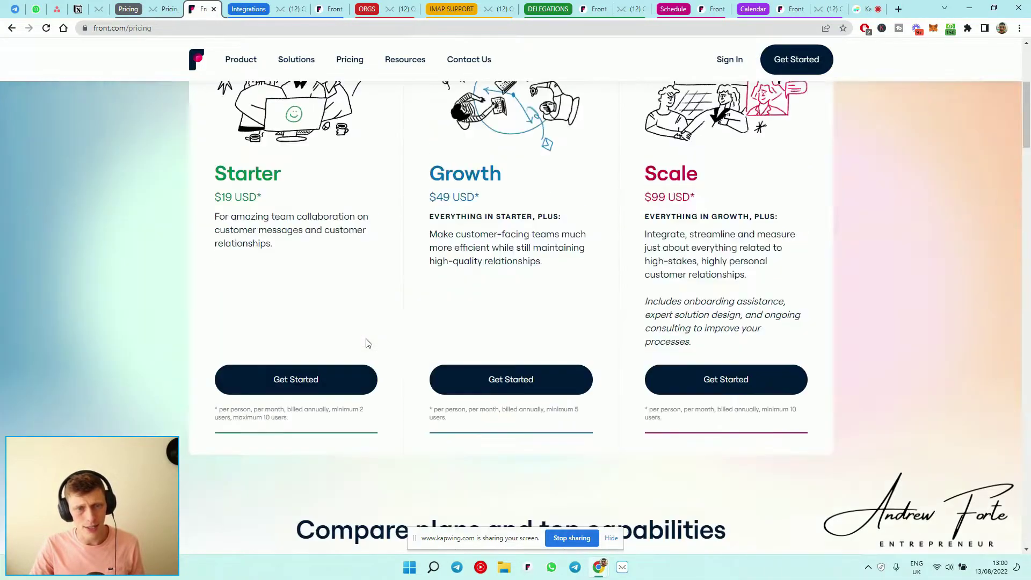
{"action": "scroll", "coordinate": [247, 288], "scroll_direction": "up", "scroll_amount": 3}
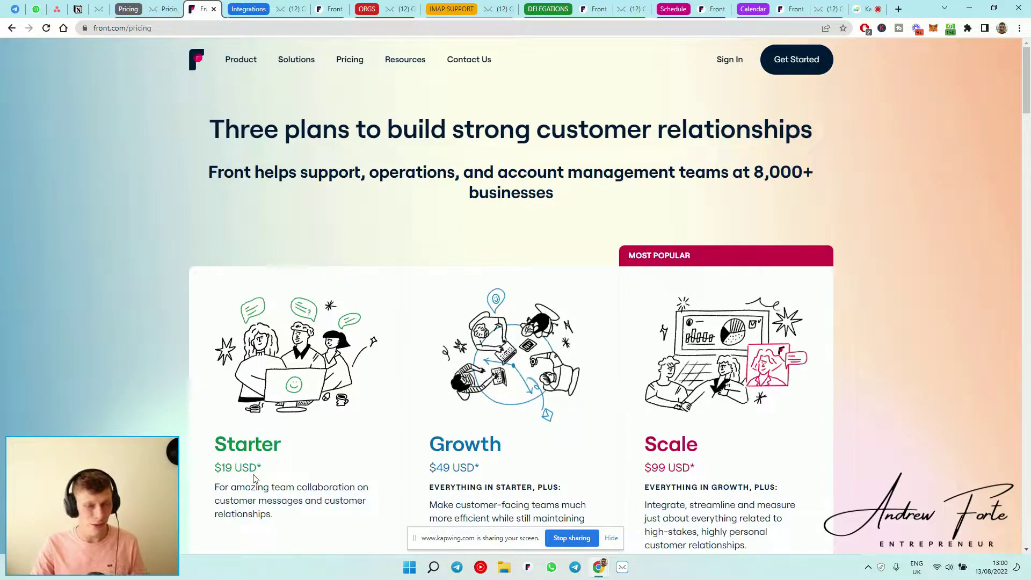
{"action": "scroll", "coordinate": [255, 478], "scroll_direction": "down", "scroll_amount": 20}
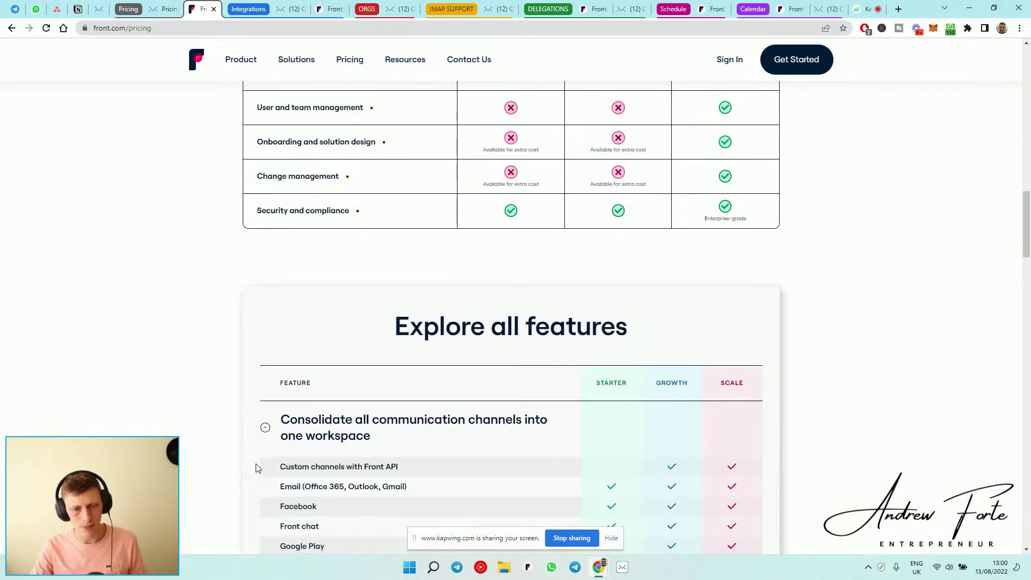
{"action": "scroll", "coordinate": [256, 468], "scroll_direction": "up", "scroll_amount": 20}
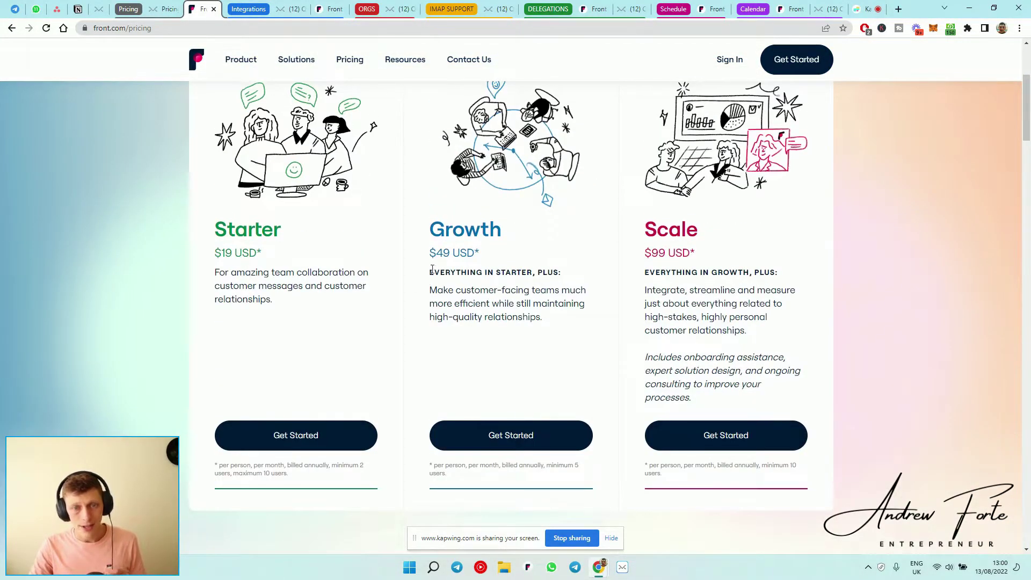
{"action": "left_click_drag", "start_coordinate": [436, 252], "coordinate": [559, 270]}
{"action": "left_click", "coordinate": [428, 336]}
Scroll down through Front's plan feature comparison table
{"action": "scroll", "coordinate": [428, 337], "scroll_direction": "down", "scroll_amount": 12}
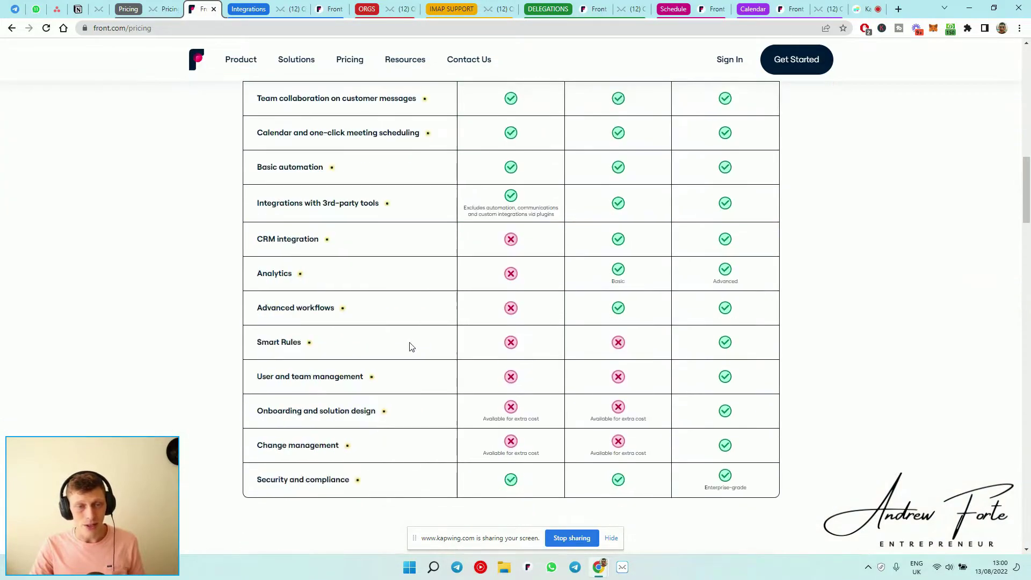
{"action": "scroll", "coordinate": [411, 347], "scroll_direction": "up", "scroll_amount": 8}
{"action": "scroll", "coordinate": [411, 347], "scroll_direction": "down", "scroll_amount": 7}
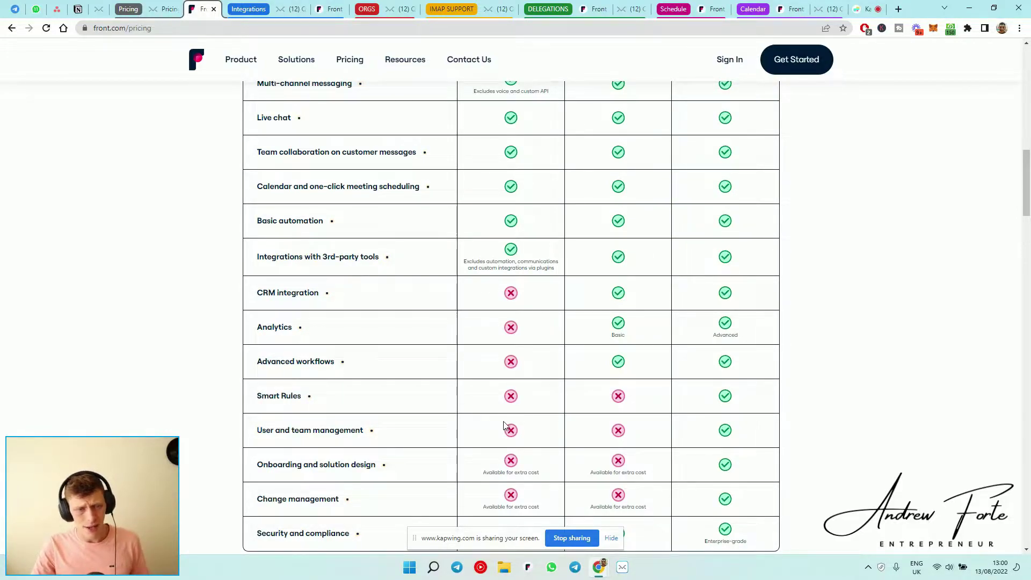
{"action": "scroll", "coordinate": [497, 429], "scroll_direction": "down", "scroll_amount": 2}
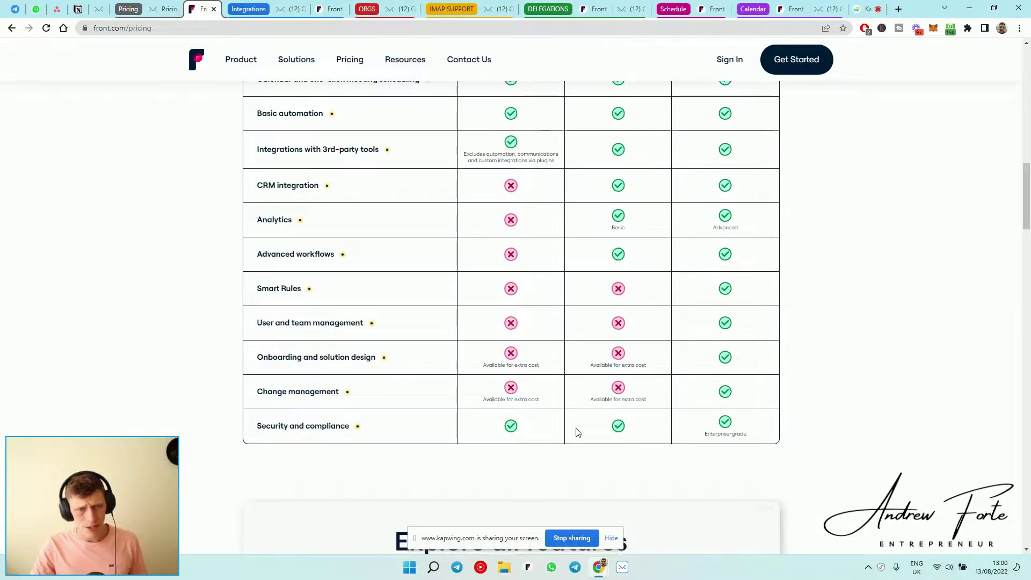
{"action": "scroll", "coordinate": [465, 293], "scroll_direction": "up", "scroll_amount": 3}
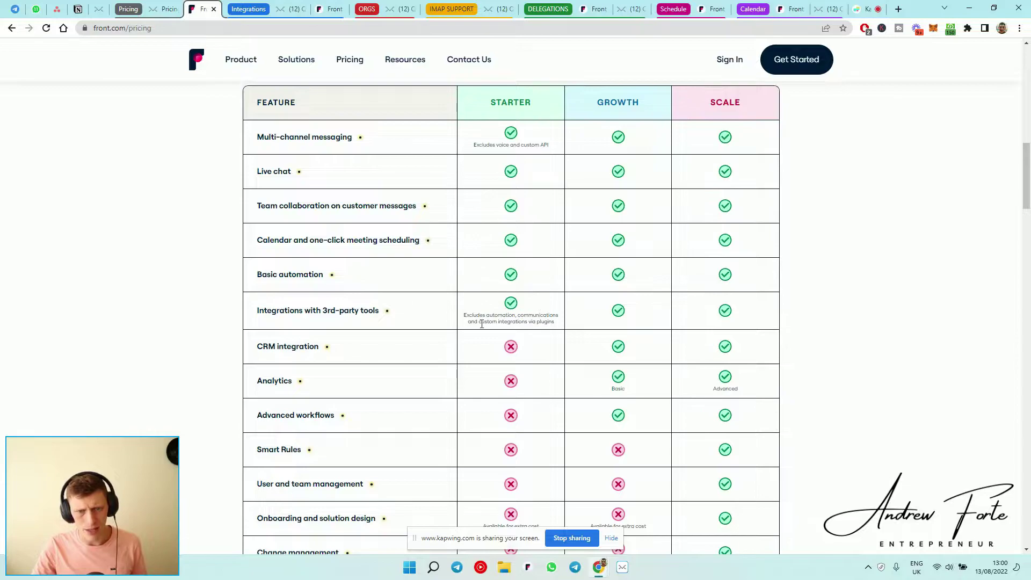
{"action": "scroll", "coordinate": [535, 331], "scroll_direction": "down", "scroll_amount": 5}
{"action": "scroll", "coordinate": [503, 333], "scroll_direction": "down", "scroll_amount": 3}
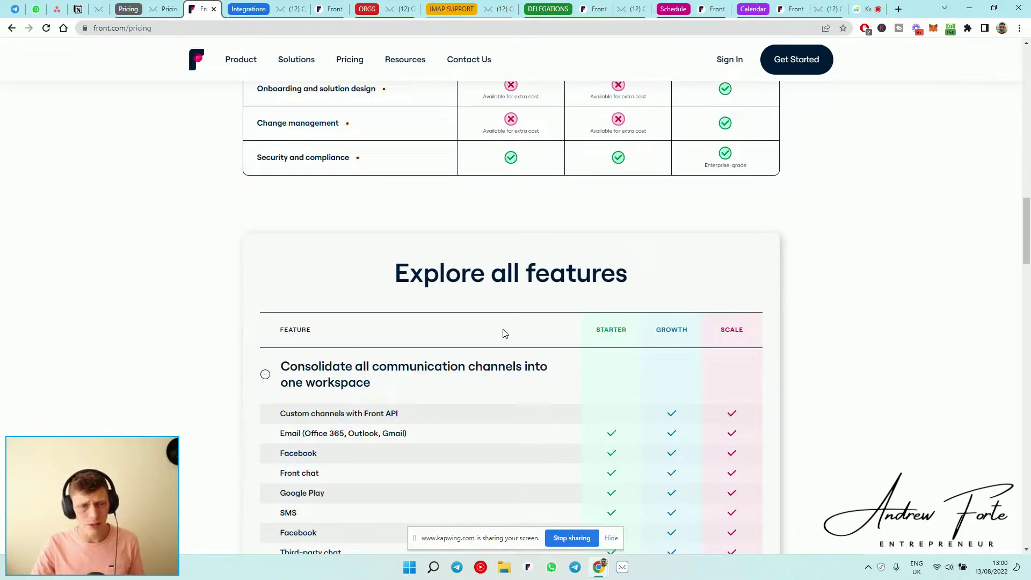
{"action": "scroll", "coordinate": [503, 333], "scroll_direction": "down", "scroll_amount": 2}
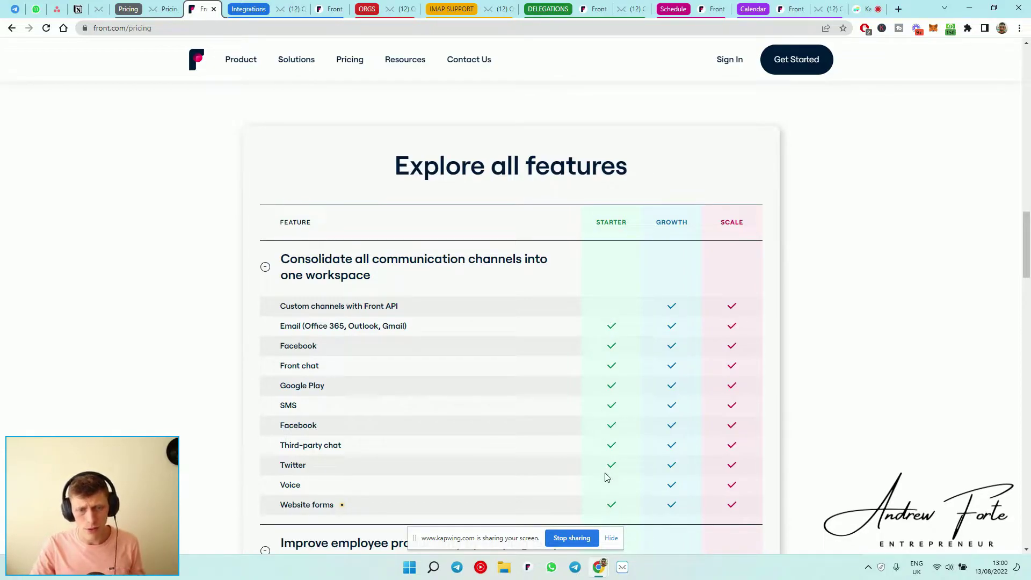
{"action": "scroll", "coordinate": [610, 452], "scroll_direction": "down", "scroll_amount": 2}
{"action": "scroll", "coordinate": [610, 396], "scroll_direction": "down", "scroll_amount": 7}
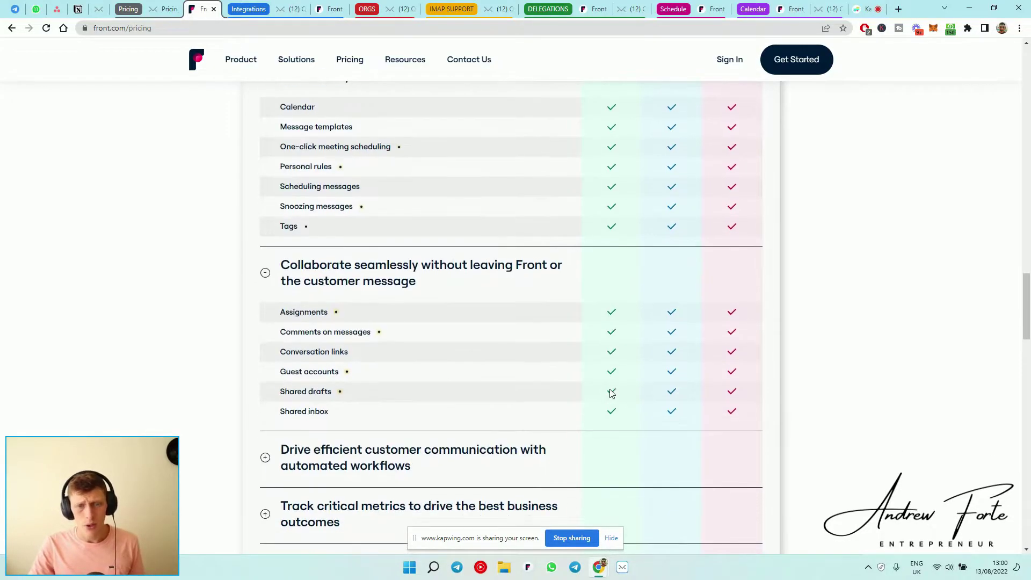
{"action": "scroll", "coordinate": [610, 390], "scroll_direction": "up", "scroll_amount": 3}
{"action": "scroll", "coordinate": [611, 390], "scroll_direction": "down", "scroll_amount": 9}
{"action": "scroll", "coordinate": [594, 404], "scroll_direction": "up", "scroll_amount": 3}
Expand the automated workflows, metrics and reporting, dedicated support and integrated tools sections
{"action": "left_click", "coordinate": [360, 289]}
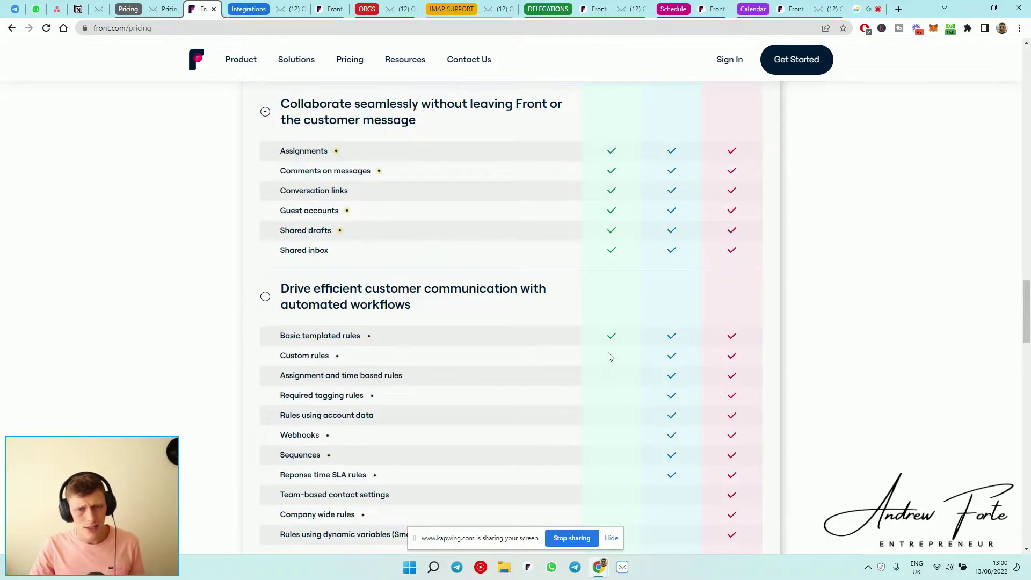
{"action": "scroll", "coordinate": [611, 356], "scroll_direction": "down", "scroll_amount": 3}
{"action": "left_click", "coordinate": [478, 418]}
{"action": "scroll", "coordinate": [480, 415], "scroll_direction": "down", "scroll_amount": 4}
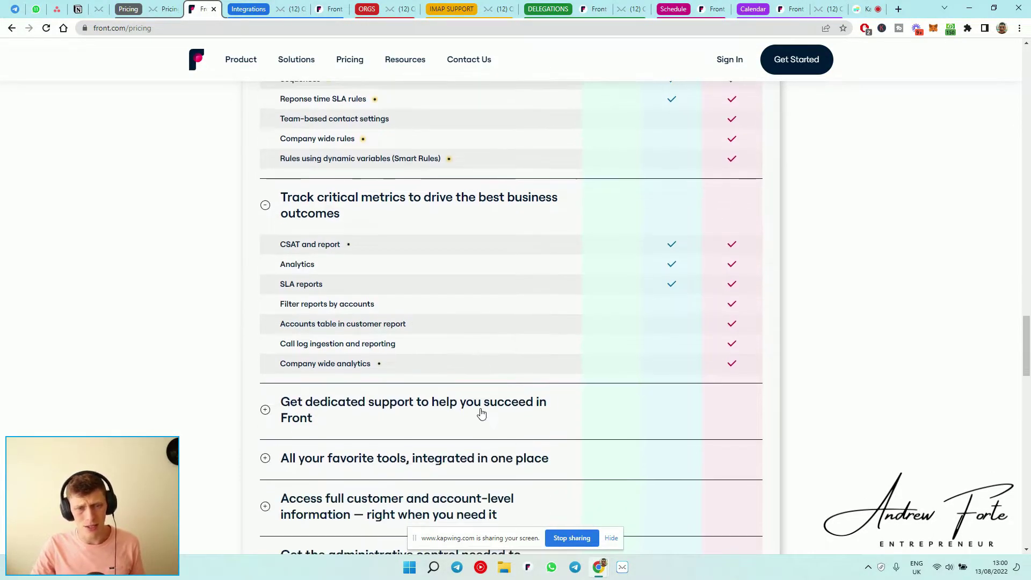
{"action": "left_click", "coordinate": [480, 411]}
{"action": "scroll", "coordinate": [402, 311], "scroll_direction": "down", "scroll_amount": 3}
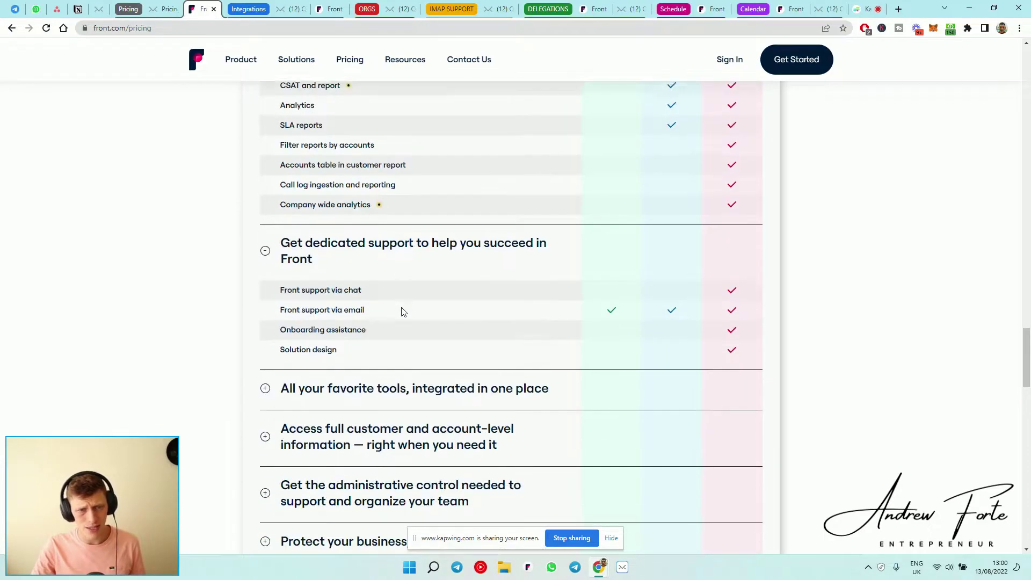
{"action": "left_click", "coordinate": [407, 383]}
Expand the customer and account information, administrative control and data protection sections, then review them
{"action": "scroll", "coordinate": [406, 397], "scroll_direction": "down", "scroll_amount": 7}
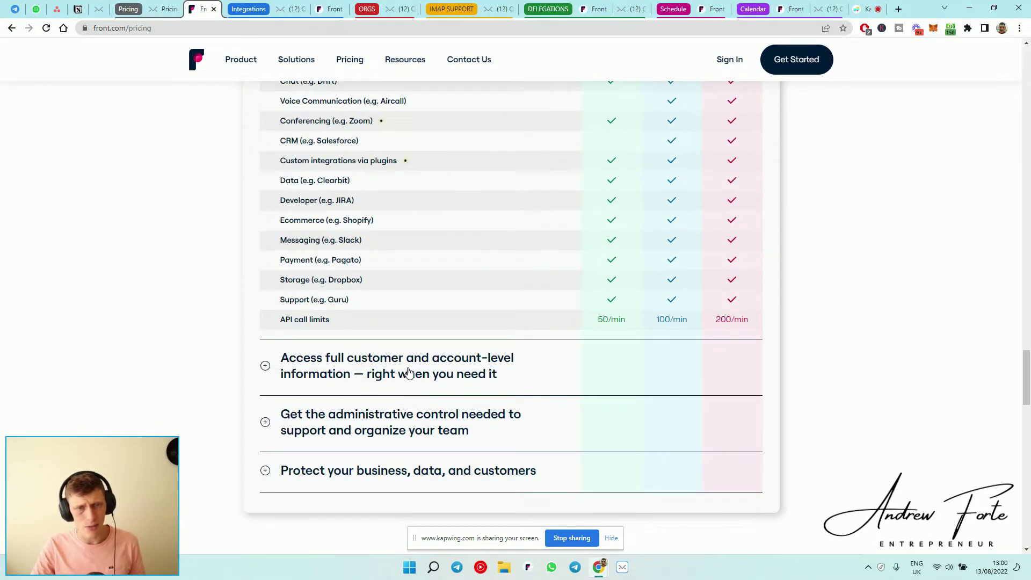
{"action": "left_click", "coordinate": [408, 372]}
{"action": "scroll", "coordinate": [405, 378], "scroll_direction": "down", "scroll_amount": 6}
{"action": "left_click", "coordinate": [396, 288]}
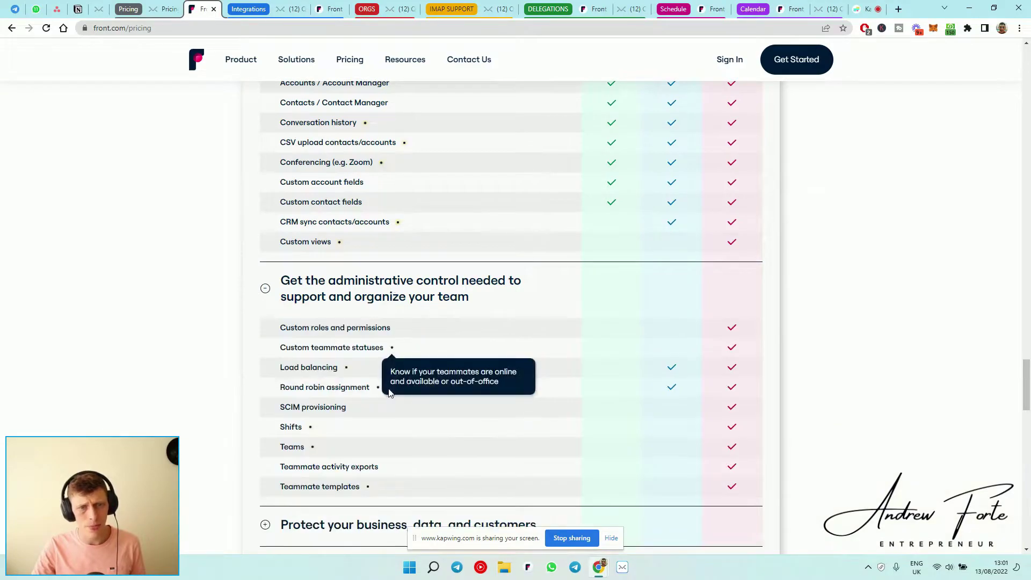
{"action": "scroll", "coordinate": [388, 392], "scroll_direction": "down", "scroll_amount": 2}
{"action": "left_click", "coordinate": [380, 419]}
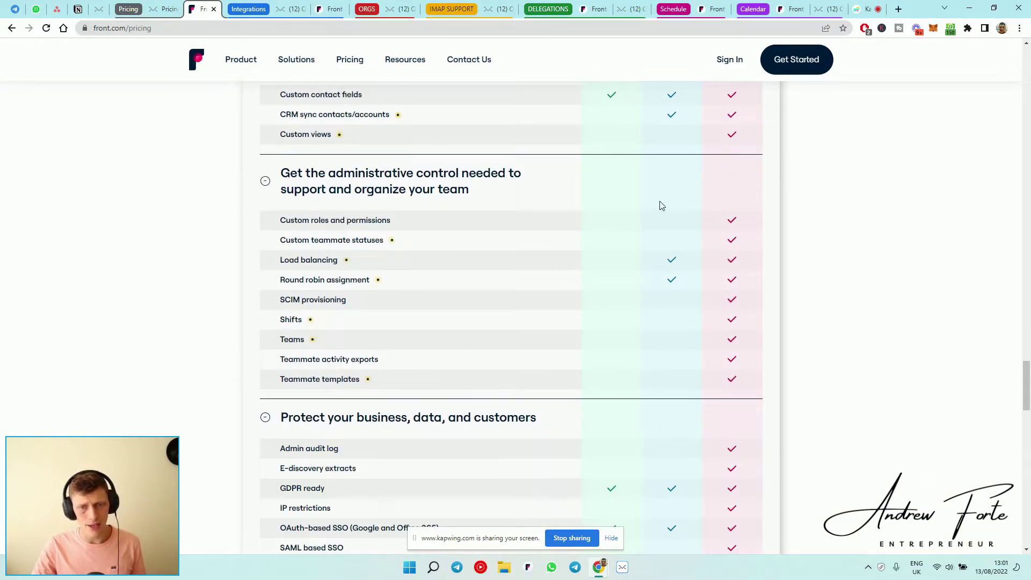
{"action": "scroll", "coordinate": [695, 359], "scroll_direction": "up", "scroll_amount": 8}
{"action": "scroll", "coordinate": [668, 231], "scroll_direction": "down", "scroll_amount": 5}
{"action": "scroll", "coordinate": [658, 253], "scroll_direction": "down", "scroll_amount": 7}
{"action": "scroll", "coordinate": [649, 282], "scroll_direction": "up", "scroll_amount": 4}
{"action": "scroll", "coordinate": [645, 295], "scroll_direction": "down", "scroll_amount": 1}
{"action": "scroll", "coordinate": [641, 305], "scroll_direction": "down", "scroll_amount": 10}
{"action": "scroll", "coordinate": [644, 322], "scroll_direction": "up", "scroll_amount": 15}
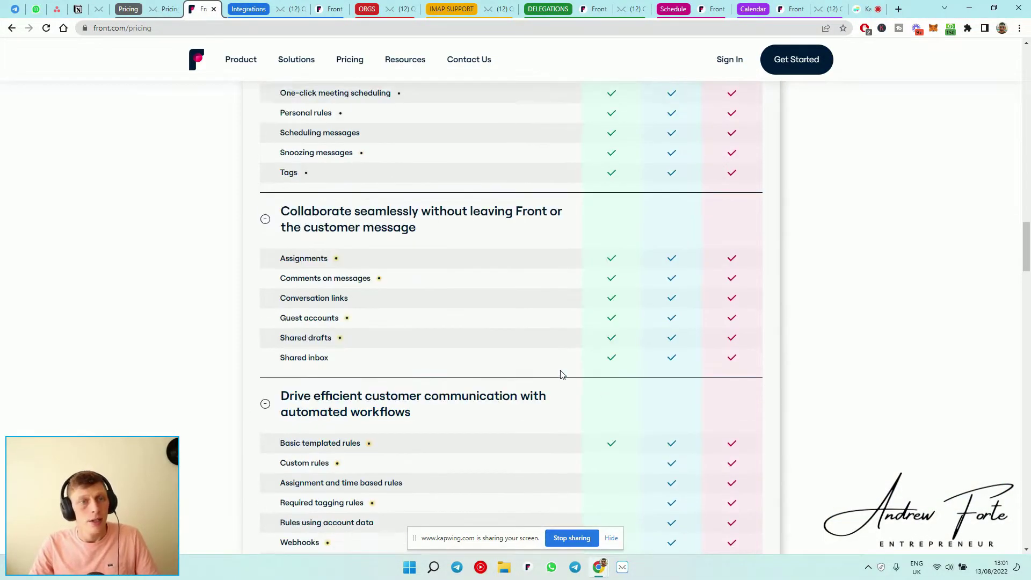
{"action": "scroll", "coordinate": [483, 354], "scroll_direction": "up", "scroll_amount": 7}
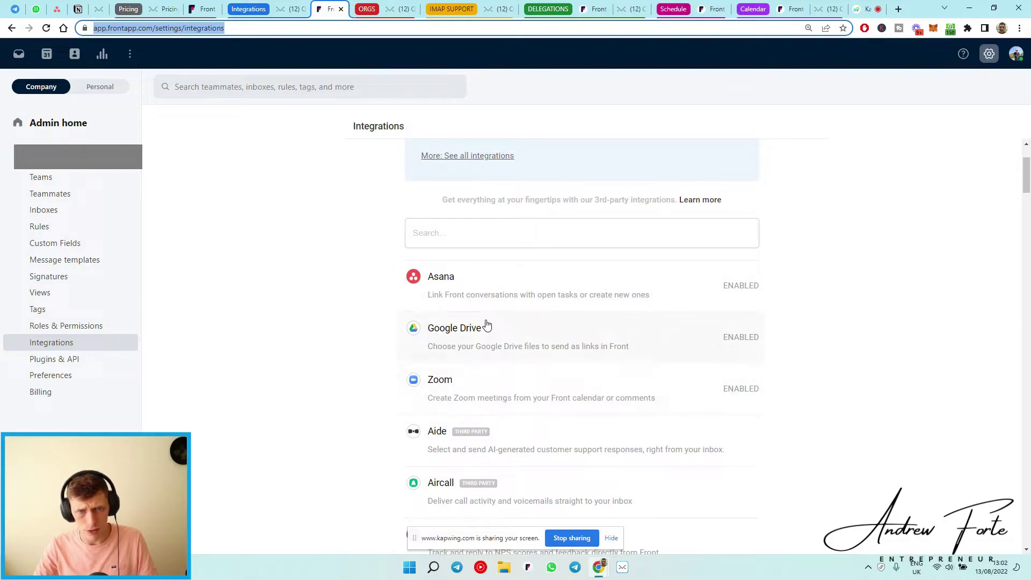
{"action": "scroll", "coordinate": [470, 288], "scroll_direction": "down", "scroll_amount": 9}
{"action": "scroll", "coordinate": [471, 288], "scroll_direction": "down", "scroll_amount": 20}
{"action": "scroll", "coordinate": [470, 314], "scroll_direction": "down", "scroll_amount": 9}
{"action": "scroll", "coordinate": [470, 314], "scroll_direction": "up", "scroll_amount": 2}
{"action": "scroll", "coordinate": [376, 318], "scroll_direction": "down", "scroll_amount": 19}
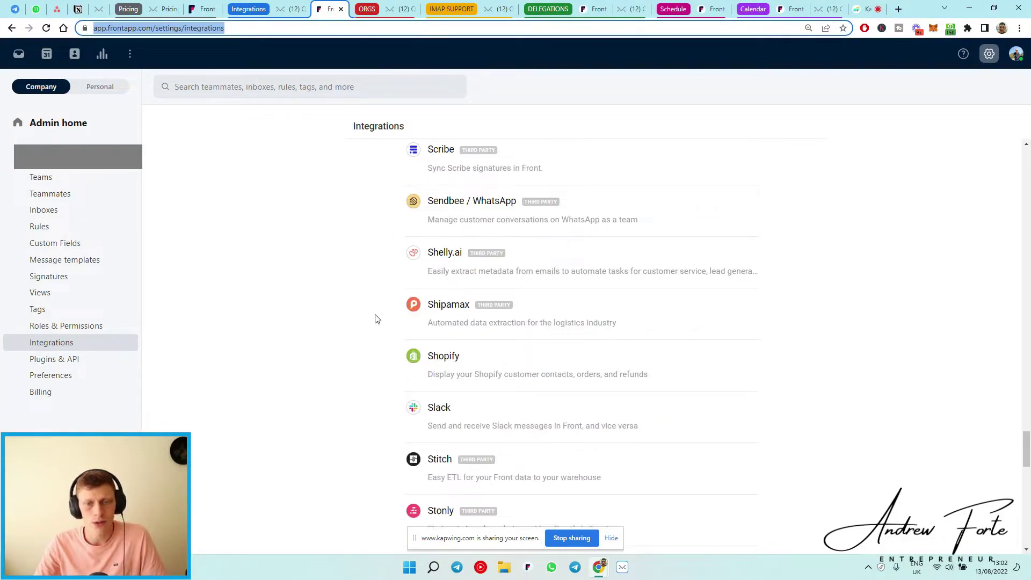
{"action": "scroll", "coordinate": [376, 318], "scroll_direction": "down", "scroll_amount": 7}
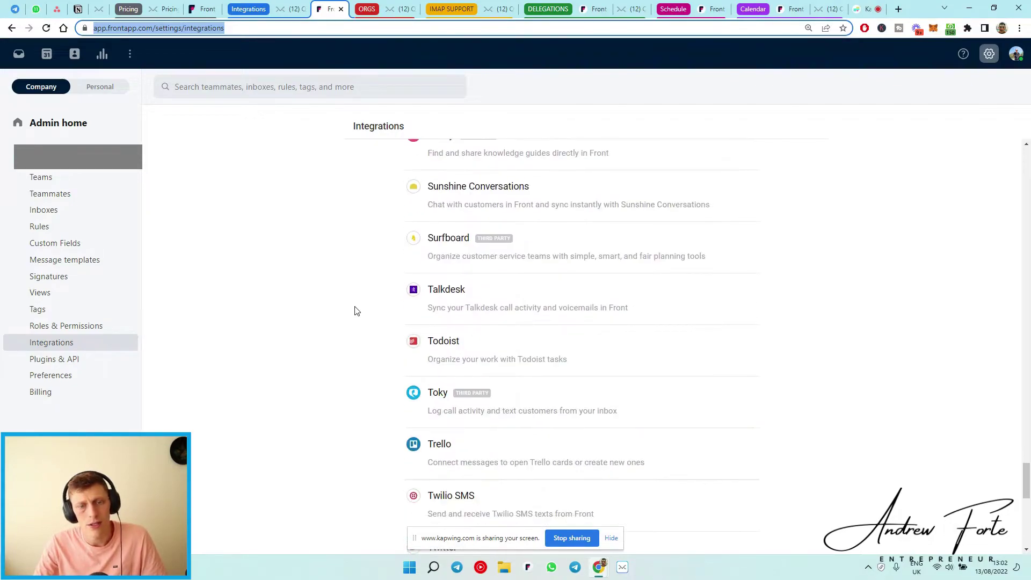
{"action": "scroll", "coordinate": [354, 310], "scroll_direction": "down", "scroll_amount": 10}
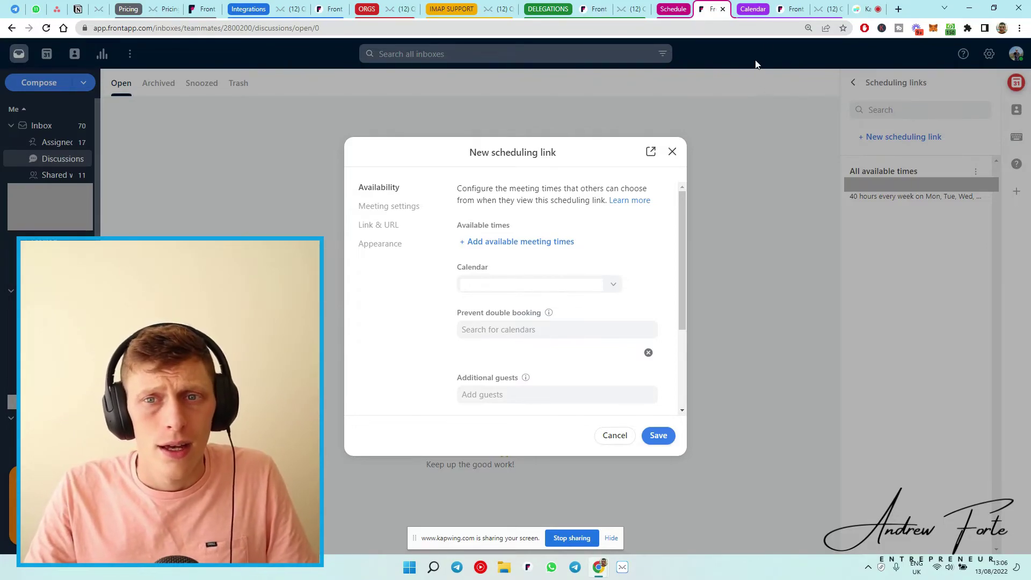
In the Front inbox, pop the calendar out to view its week, then close that window
{"action": "left_click", "coordinate": [788, 9]}
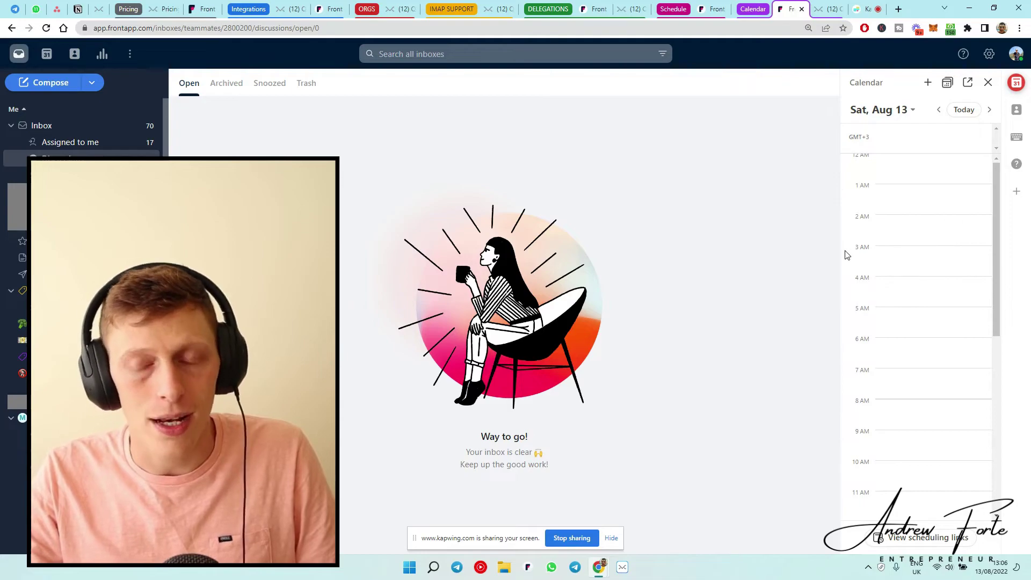
{"action": "scroll", "coordinate": [934, 236], "scroll_direction": "down", "scroll_amount": 1}
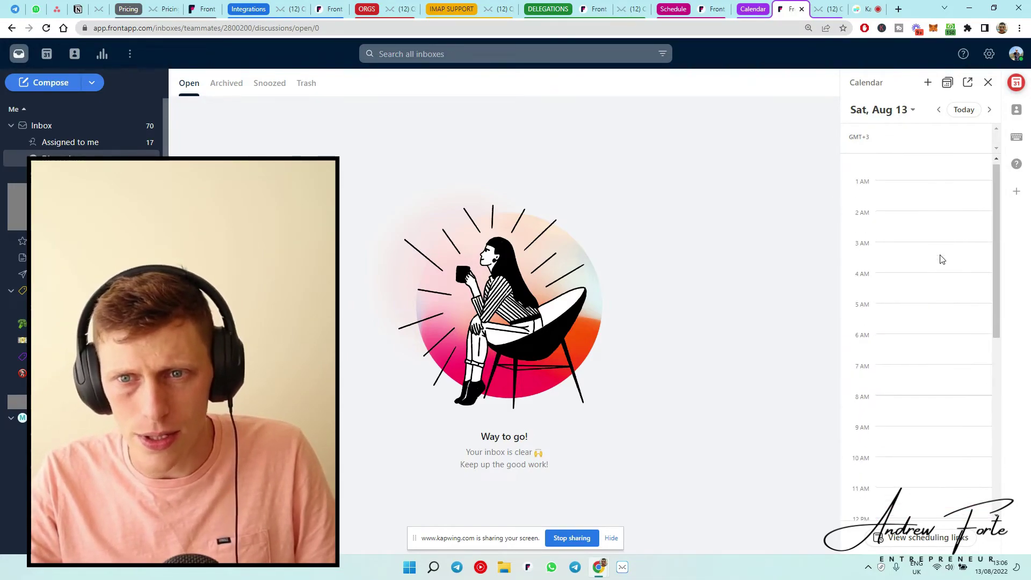
{"action": "scroll", "coordinate": [942, 259], "scroll_direction": "up", "scroll_amount": 1}
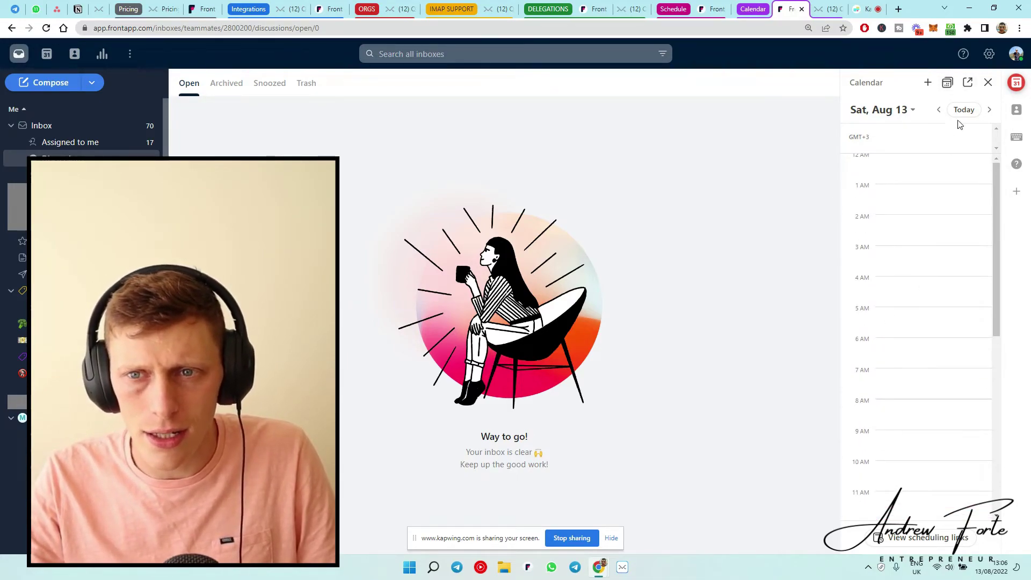
{"action": "left_click", "coordinate": [968, 82]}
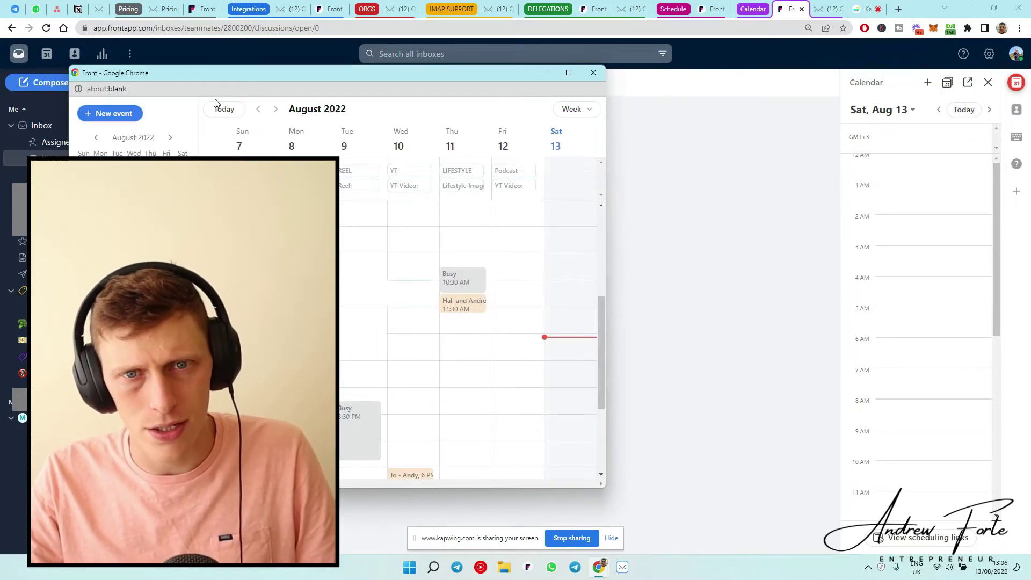
{"action": "left_click", "coordinate": [593, 75]}
Switch to the Missive tab showing the Aug 8–14, 2022 week calendar
{"action": "left_click", "coordinate": [827, 9]}
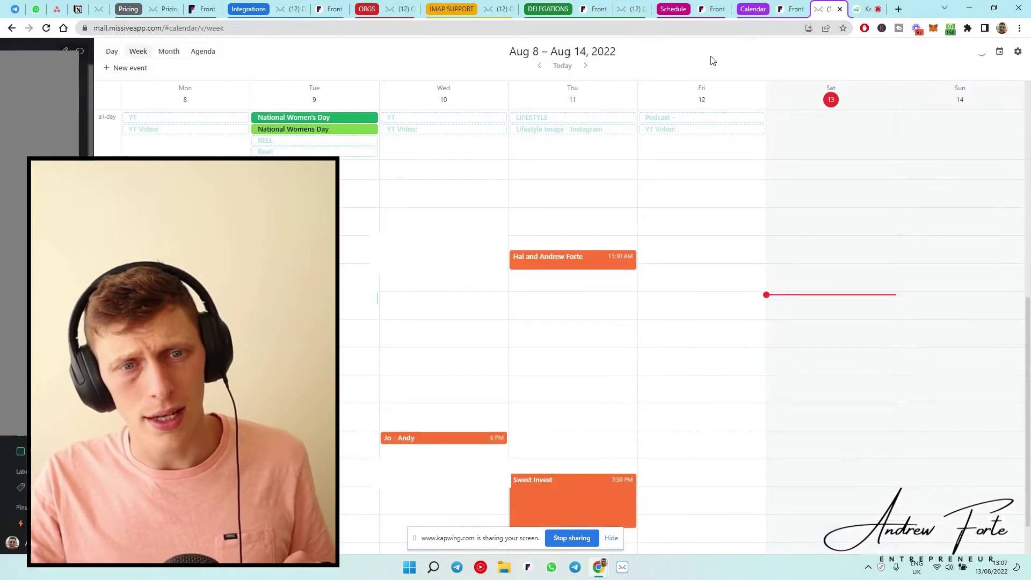